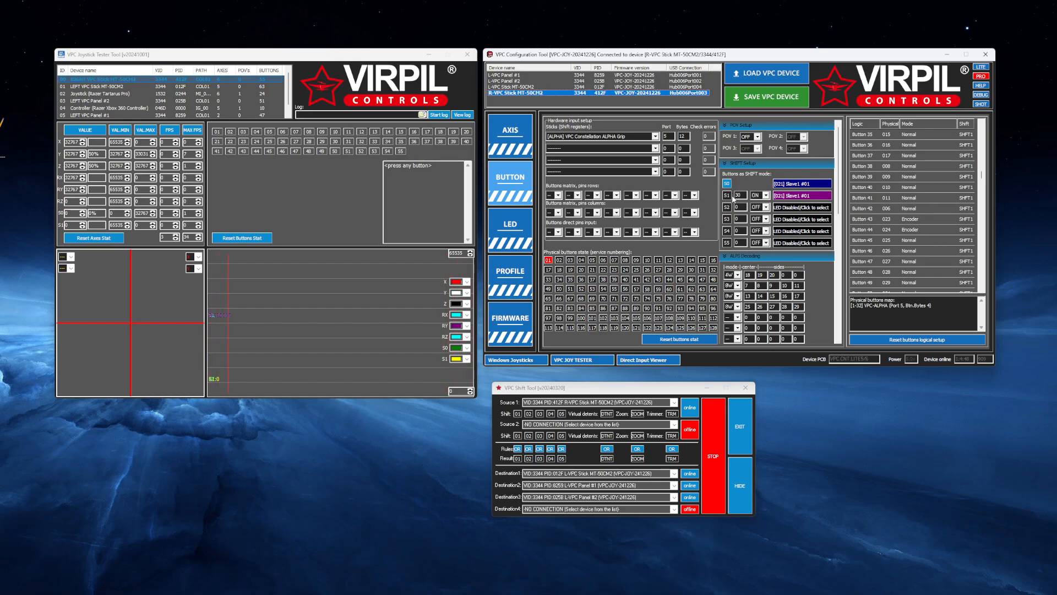
Examine the right stick's SHIFT setup, checking the S1 button number and mode and the S2 button number
{"action": "left_click", "coordinate": [741, 194]}
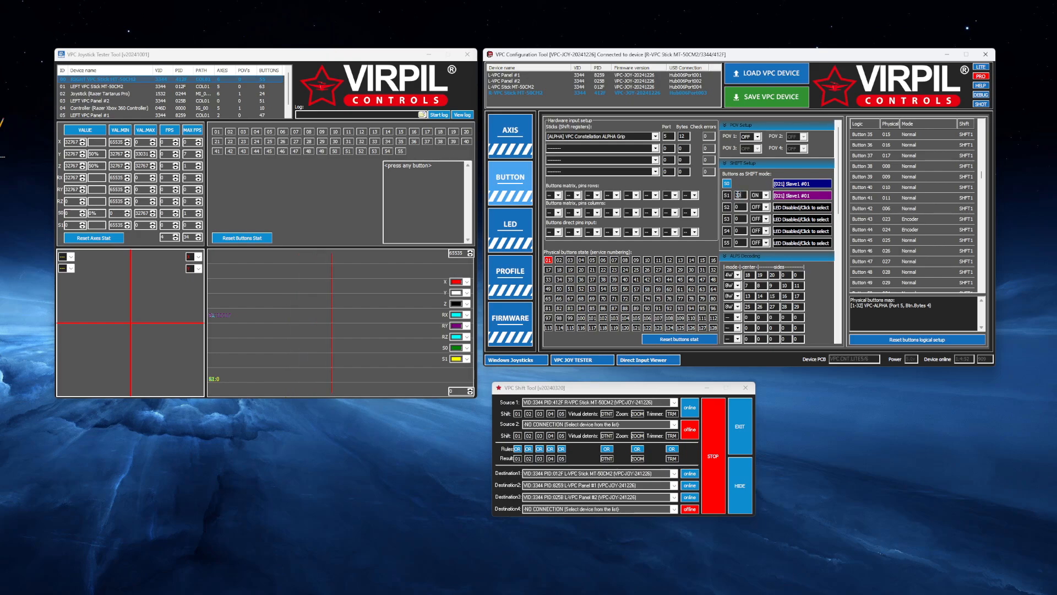
{"action": "left_click", "coordinate": [766, 196]}
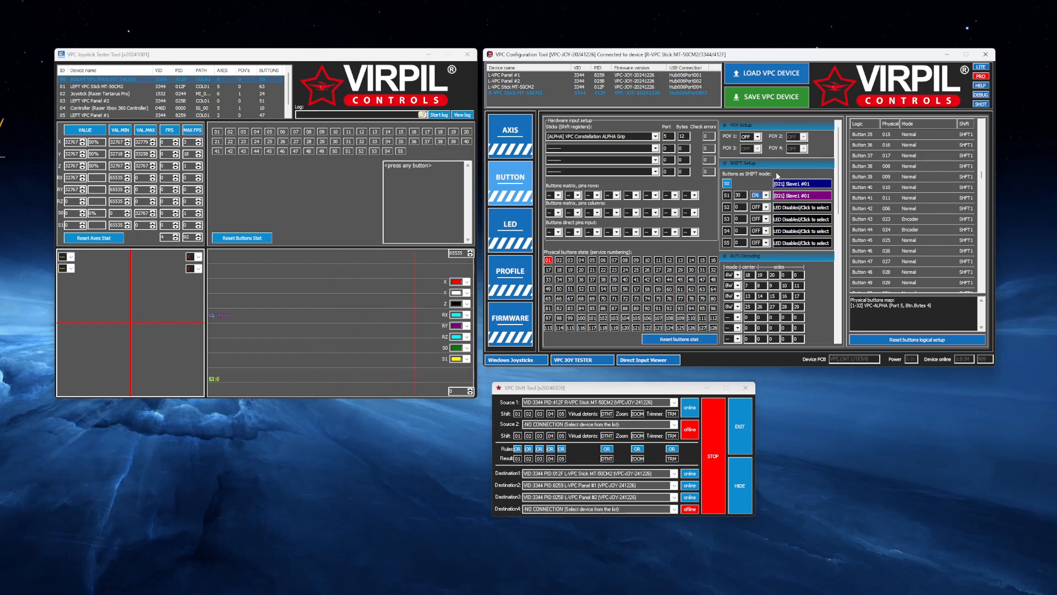
{"action": "left_click", "coordinate": [737, 206]}
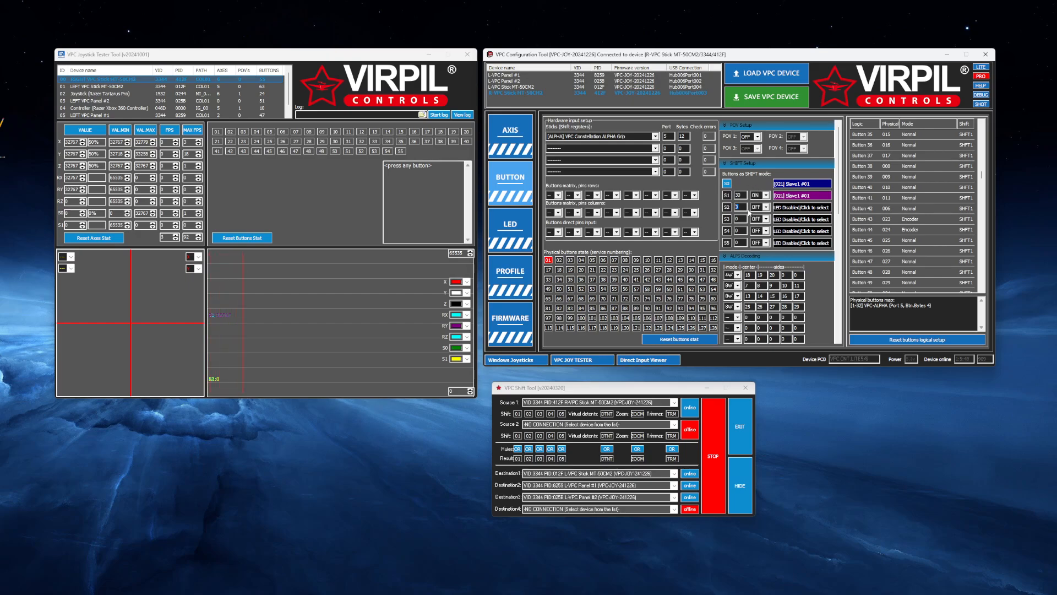
Try setting the Shift option of logical Button 1 on the right stick to OFF
{"action": "scroll", "coordinate": [908, 205], "scroll_direction": "up", "scroll_amount": 11}
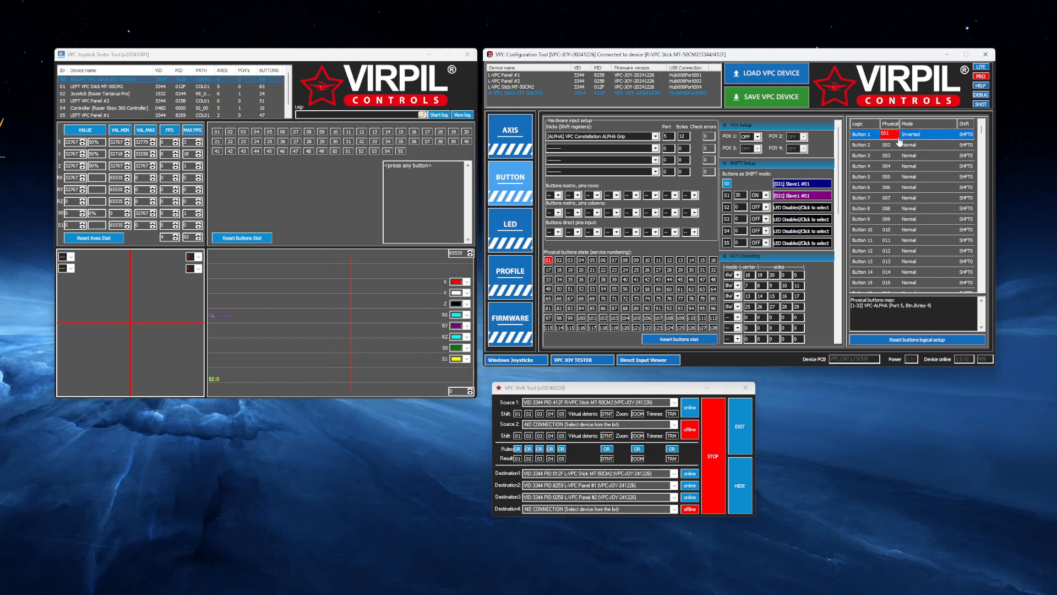
{"action": "double_click", "coordinate": [964, 136]}
{"action": "left_click", "coordinate": [945, 170]}
{"action": "left_click", "coordinate": [924, 177]}
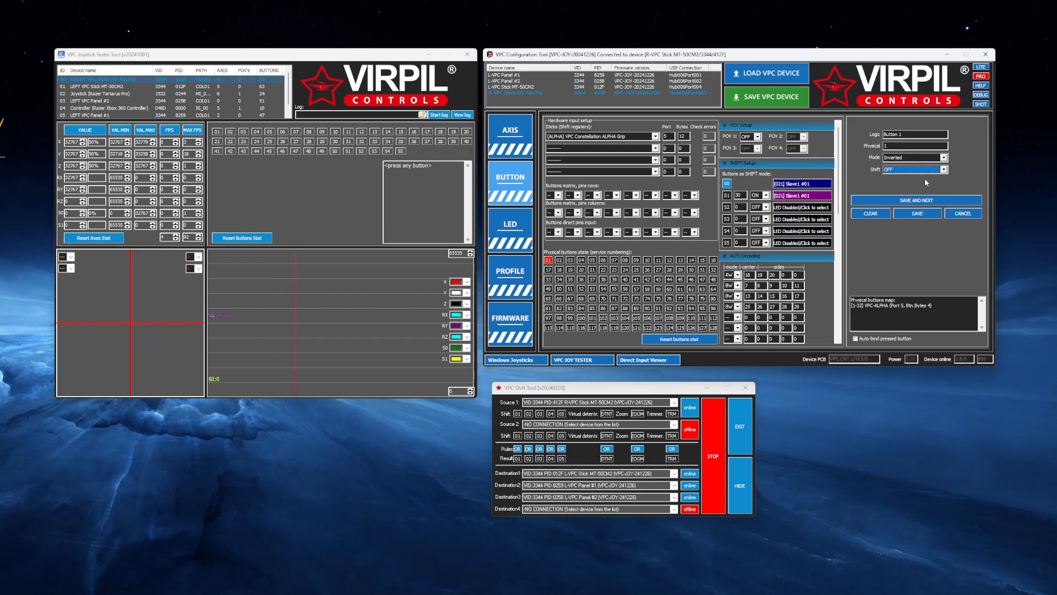
{"action": "left_click", "coordinate": [964, 214]}
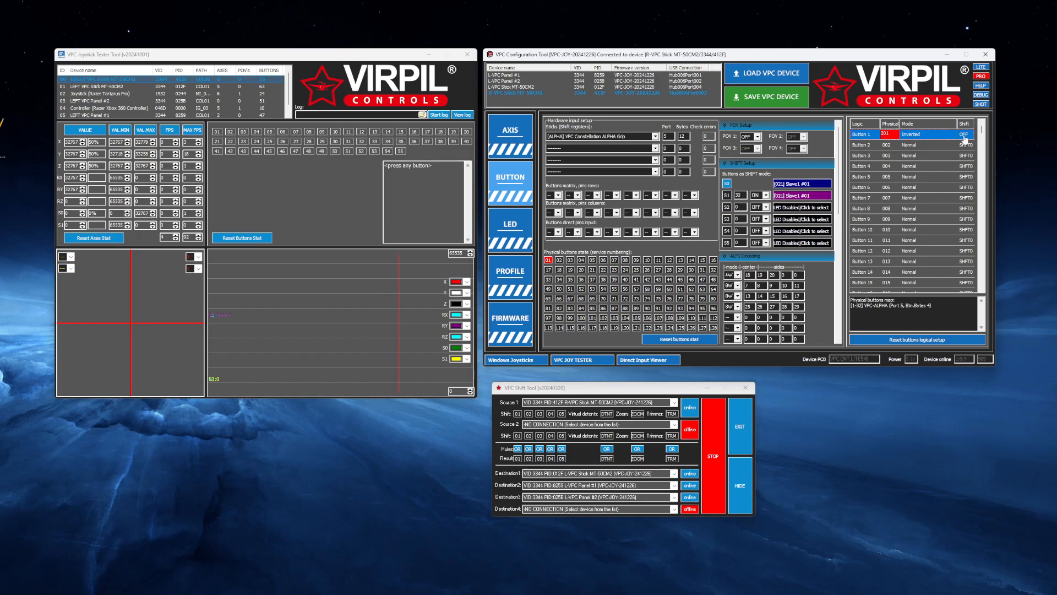
Set the Shift option of logical Button 1 to SHFT0 and save the button
{"action": "double_click", "coordinate": [965, 136]}
{"action": "left_click", "coordinate": [944, 170]}
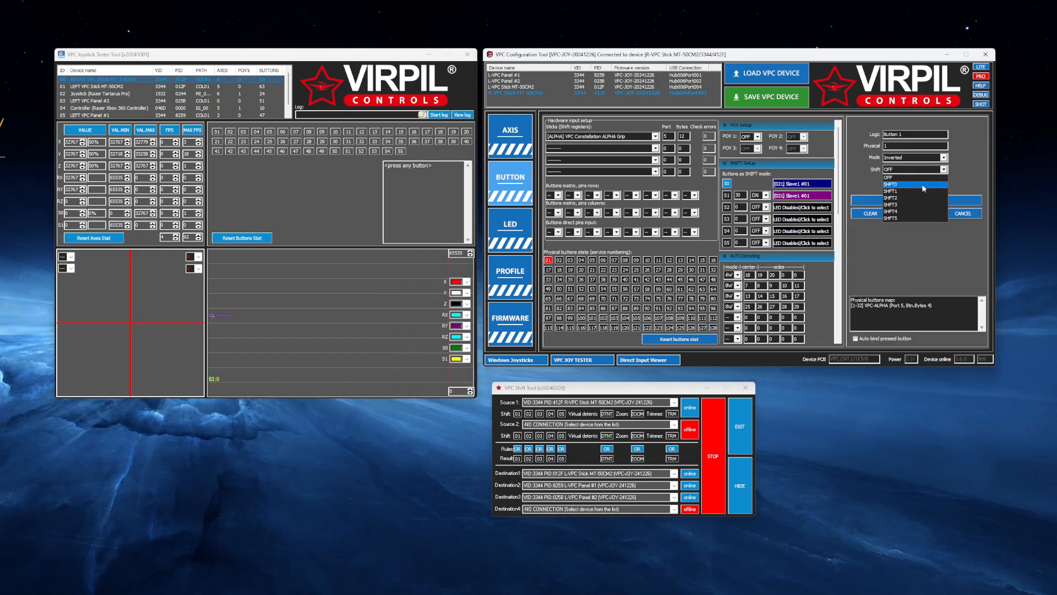
{"action": "left_click", "coordinate": [911, 186]}
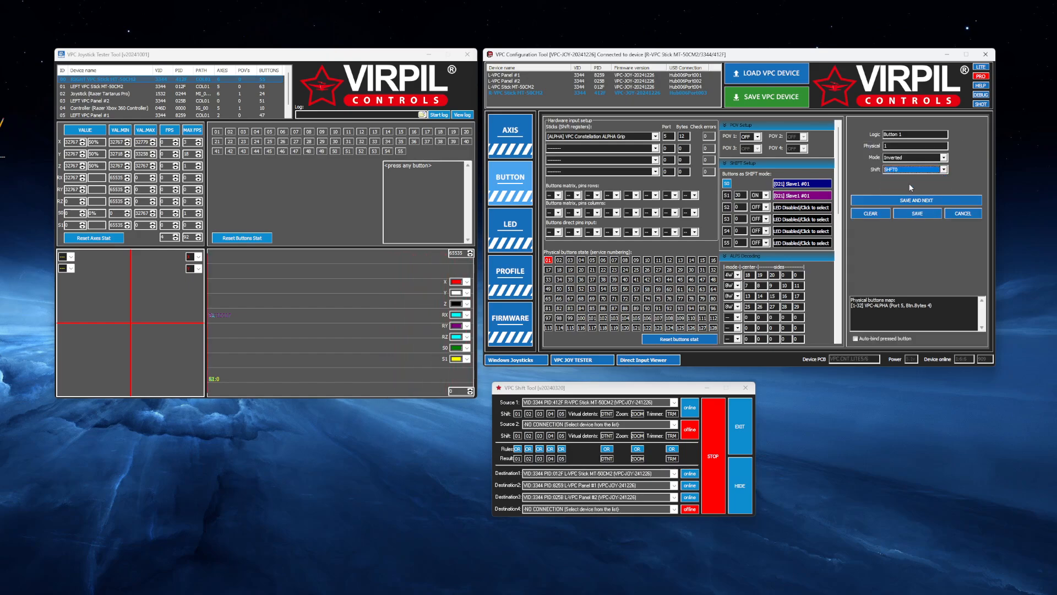
{"action": "left_click", "coordinate": [923, 214]}
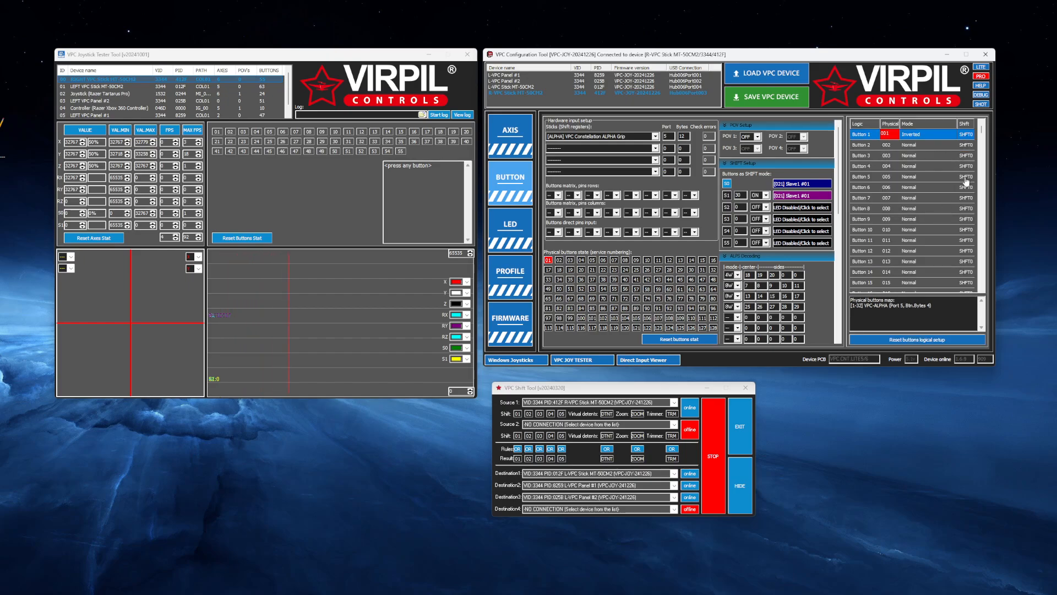
Examine the logical button list and the settings of Button 32, leaving its physical button, mode and shift layer unedited
{"action": "scroll", "coordinate": [967, 207], "scroll_direction": "down", "scroll_amount": 5}
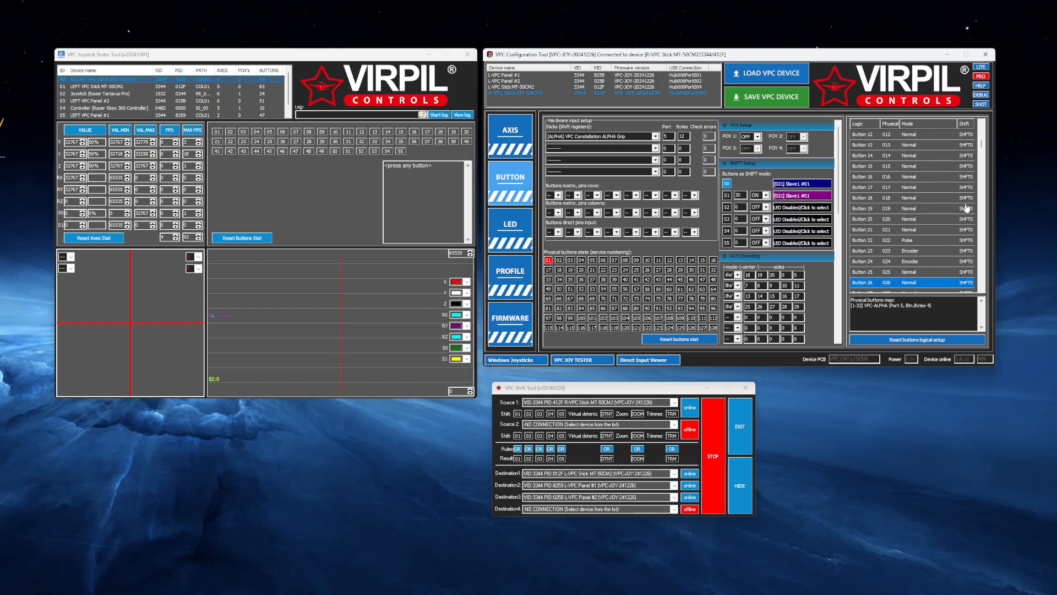
{"action": "scroll", "coordinate": [967, 207], "scroll_direction": "down", "scroll_amount": 1}
{"action": "left_click", "coordinate": [895, 252]}
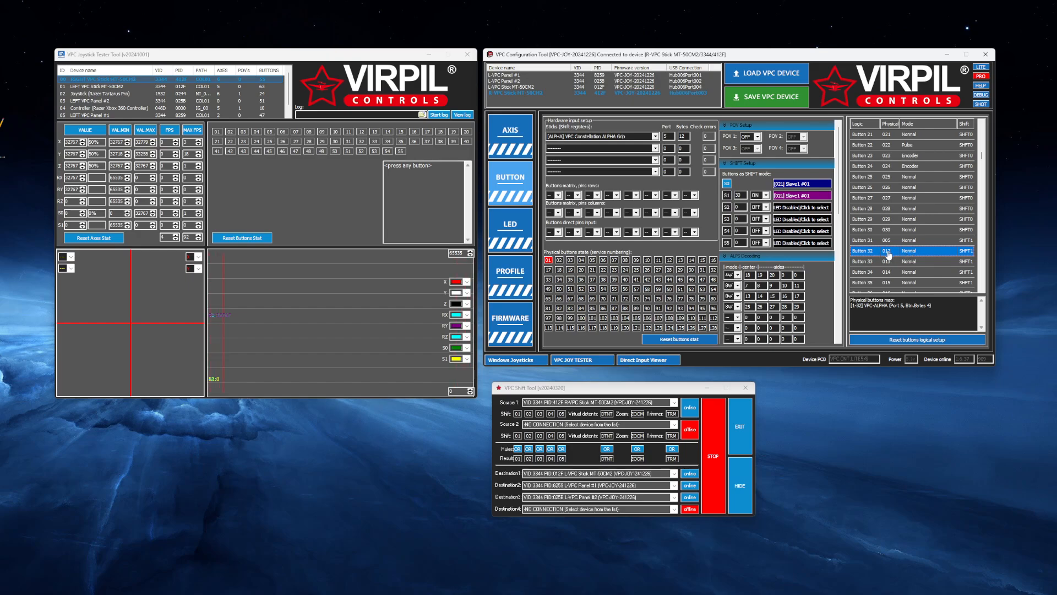
{"action": "double_click", "coordinate": [907, 253]}
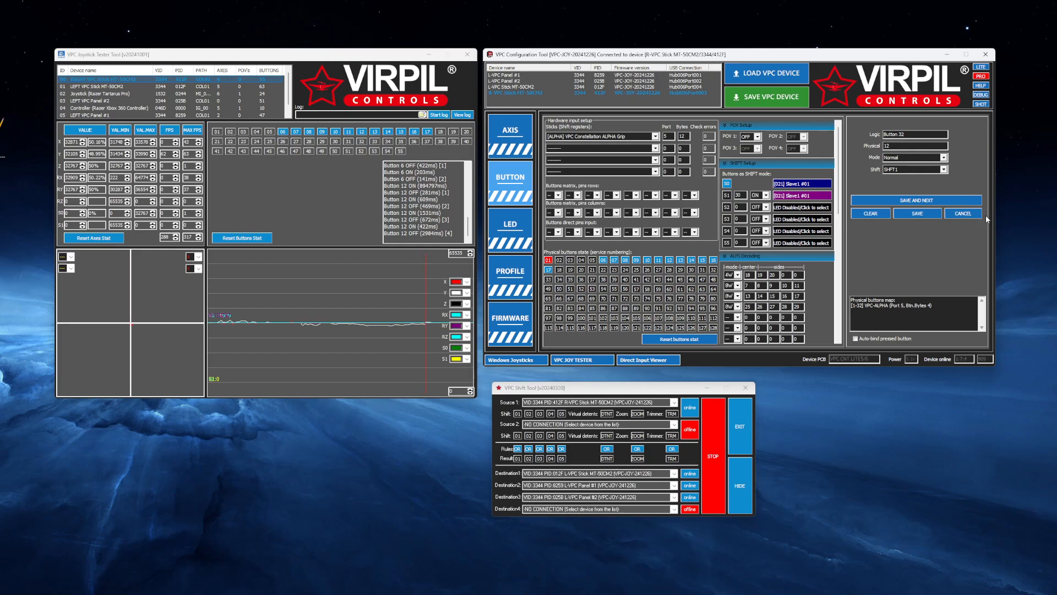
{"action": "left_click", "coordinate": [963, 213]}
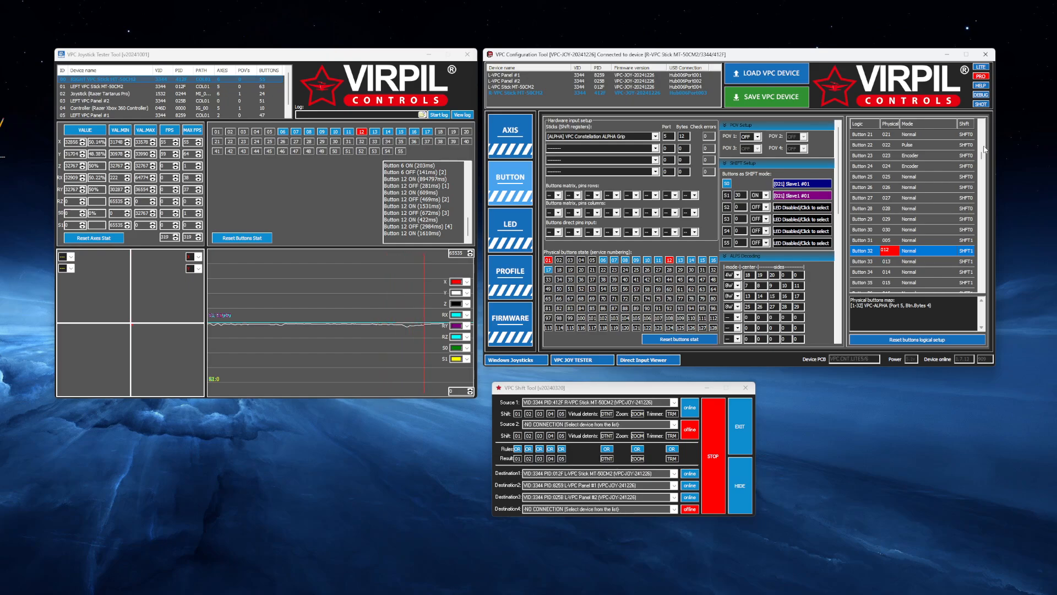
Examine the physical button, mode and shift layer in the settings of logical Button 31
{"action": "scroll", "coordinate": [918, 209], "scroll_direction": "up", "scroll_amount": 6}
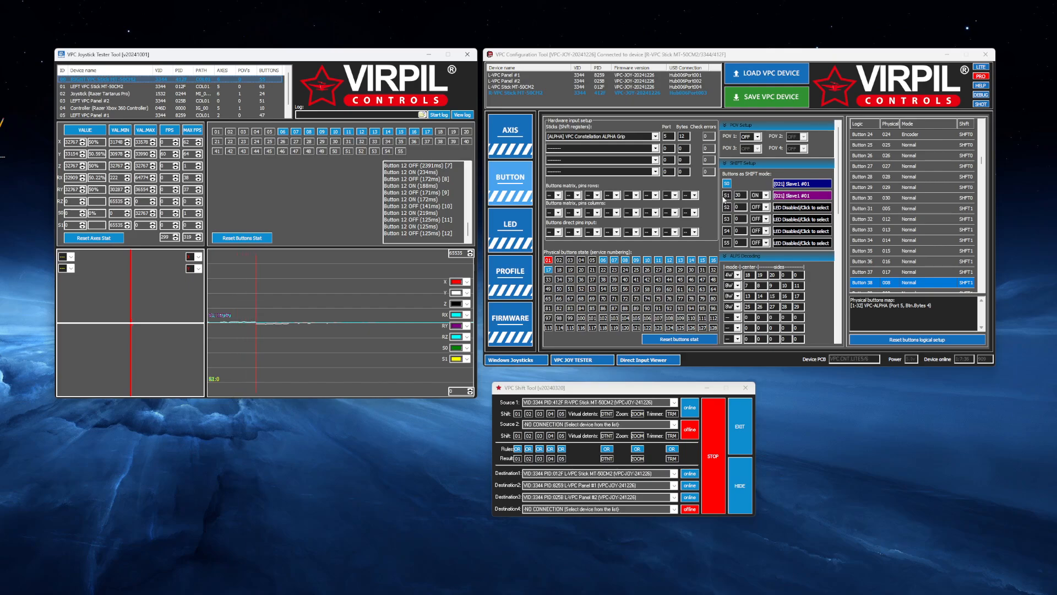
{"action": "double_click", "coordinate": [967, 212]}
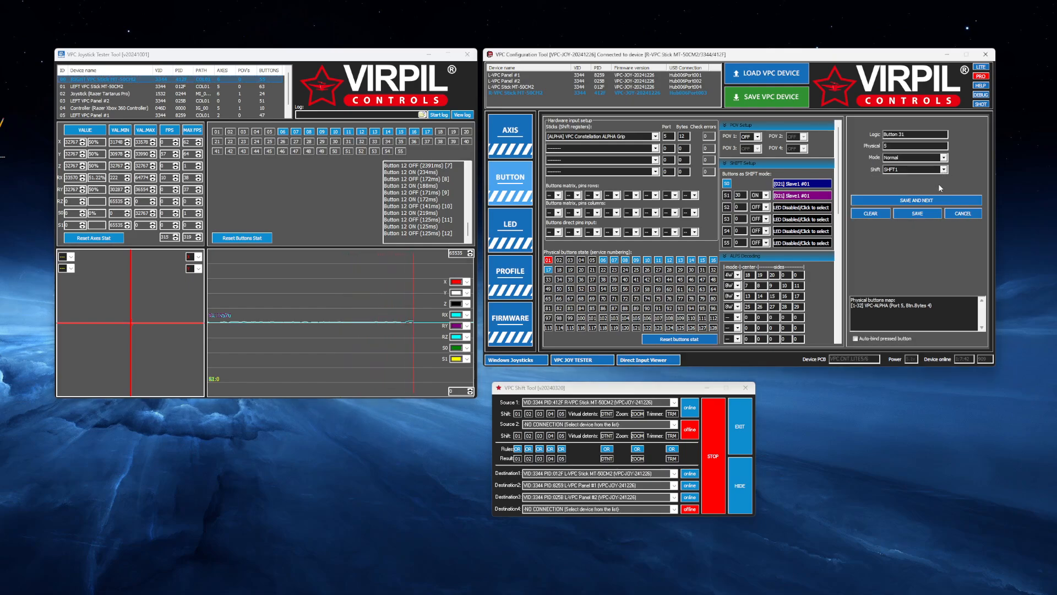
{"action": "left_click", "coordinate": [960, 214]}
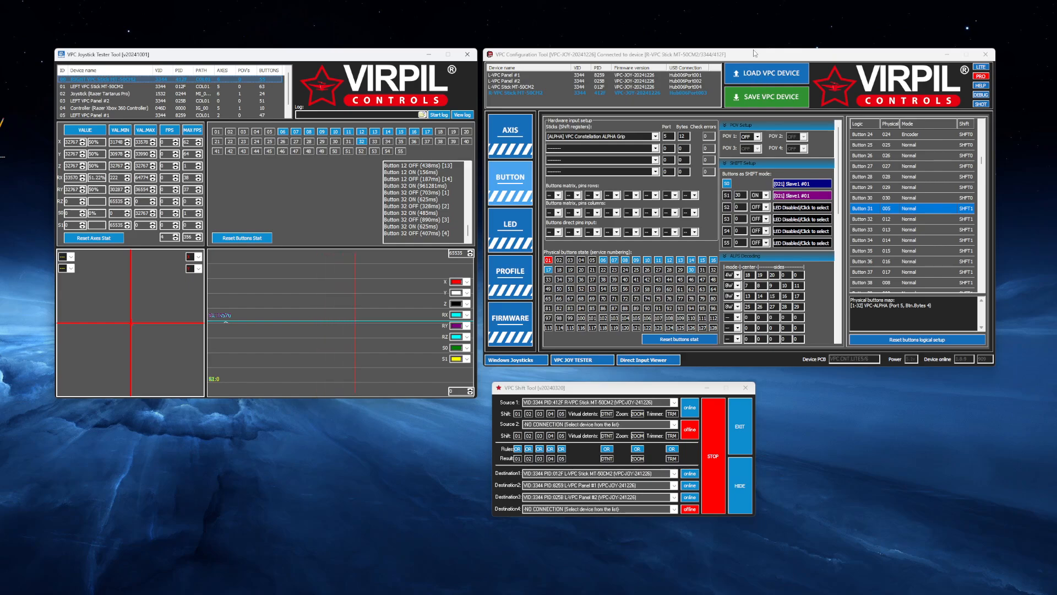
{"action": "left_click_drag", "start_coordinate": [753, 52], "coordinate": [757, 59]}
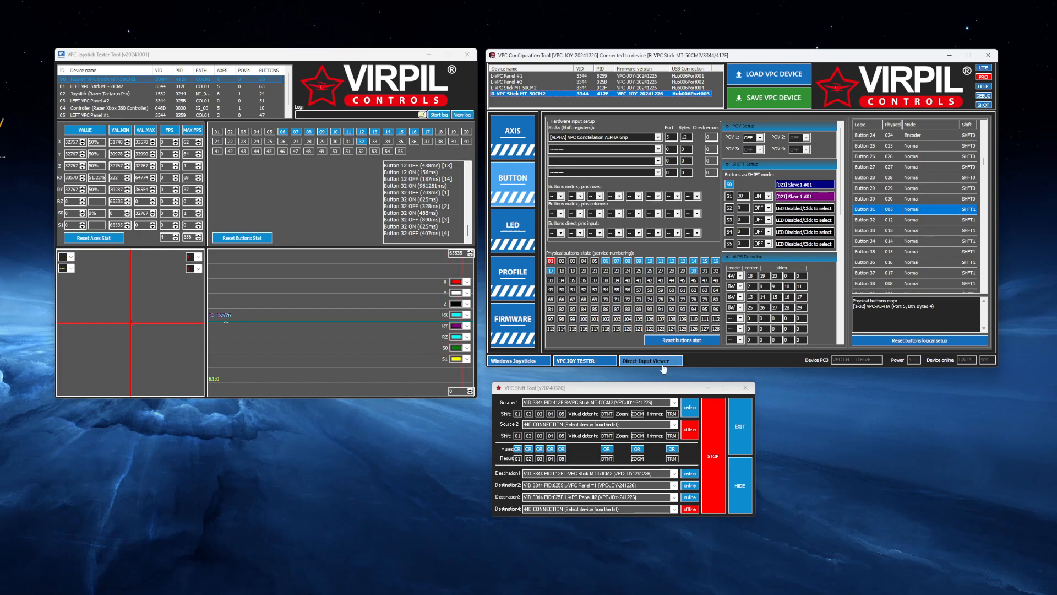
{"action": "left_click_drag", "start_coordinate": [633, 393], "coordinate": [658, 388]}
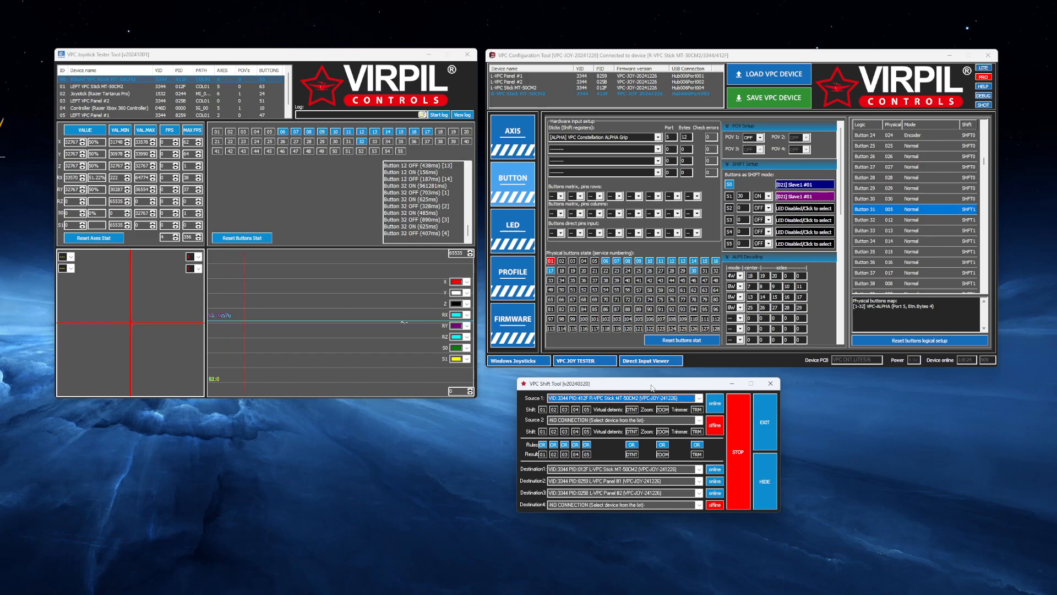
{"action": "left_click_drag", "start_coordinate": [647, 388], "coordinate": [618, 384]}
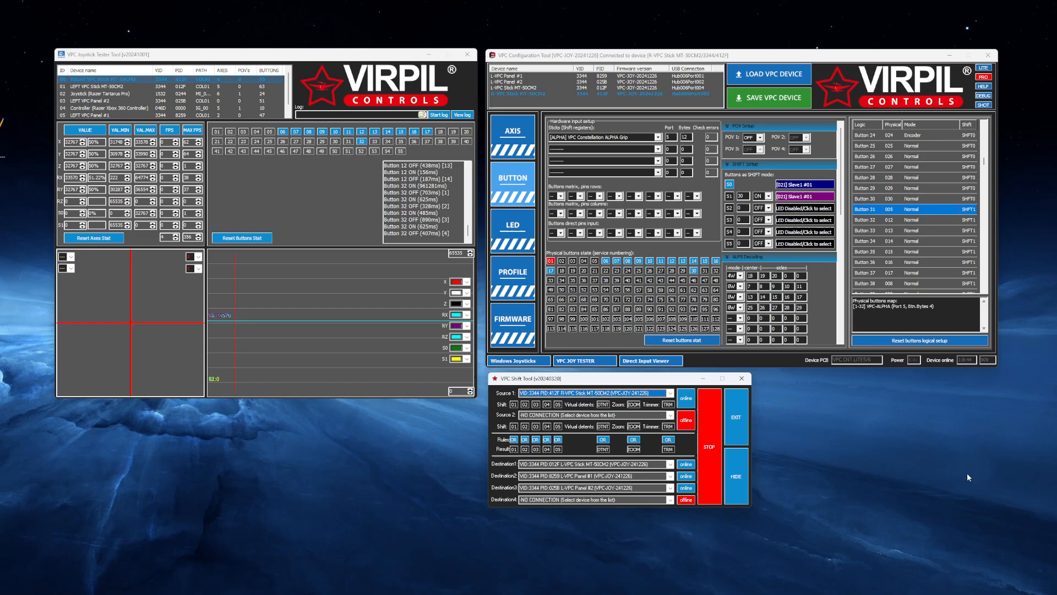
Select LEFT VPC Panel #1 in the joystick tester and open the button settings of L-VPC Stick MT-50CM2
{"action": "left_click", "coordinate": [91, 115]}
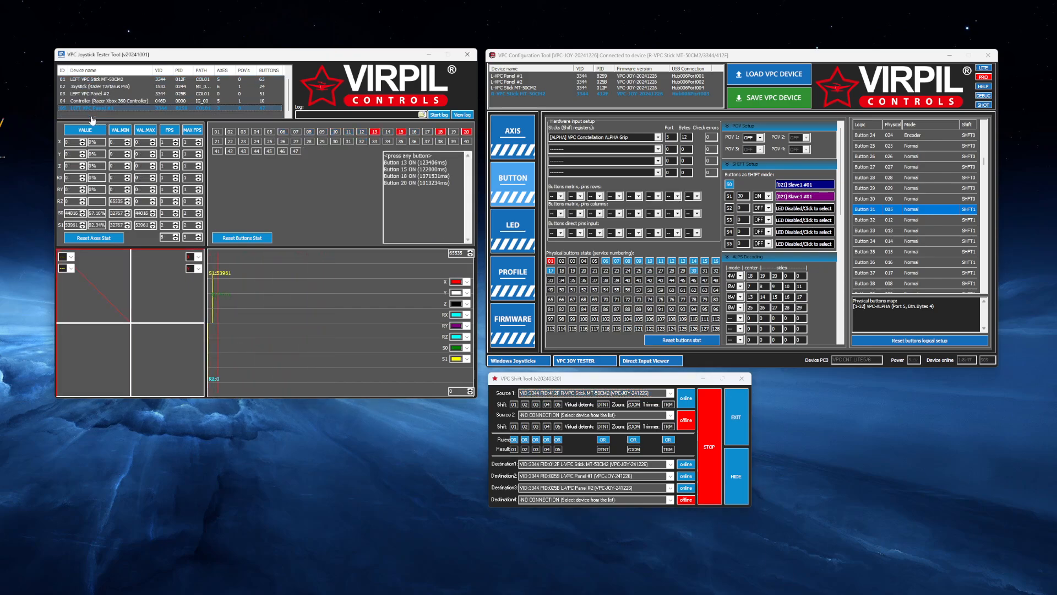
{"action": "left_click", "coordinate": [505, 88]}
{"action": "left_click", "coordinate": [513, 192]}
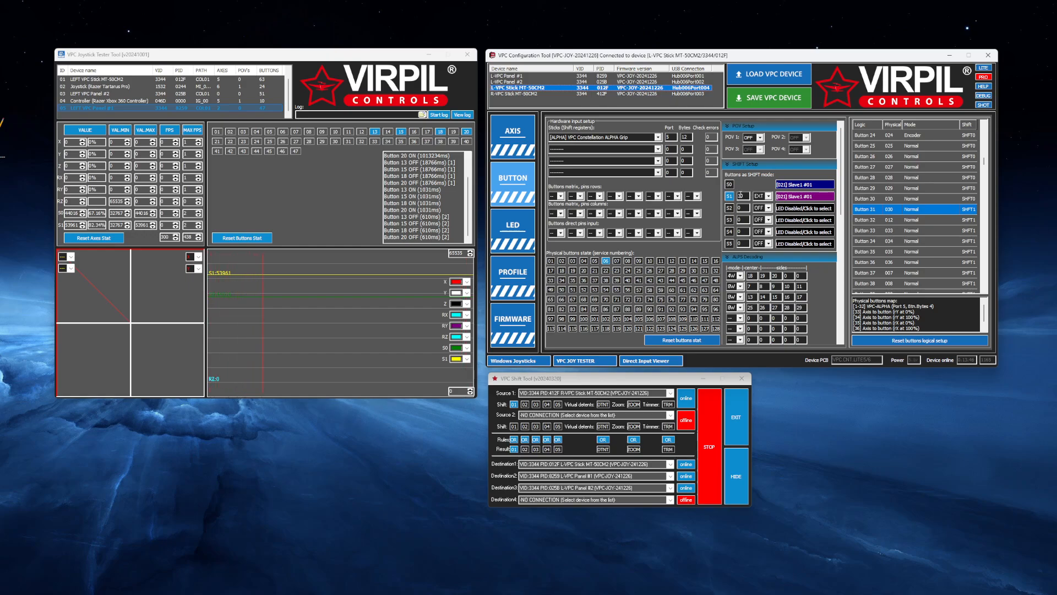
Set the S1 shift mode of the L-VPC Stick MT-50CM2 to EXT
{"action": "left_click", "coordinate": [768, 199]}
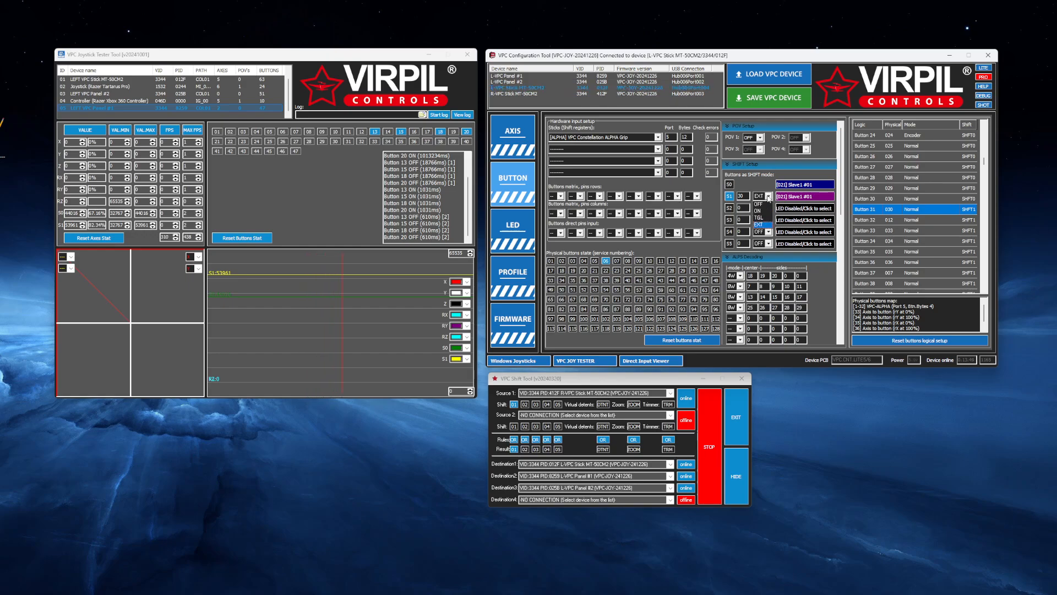
{"action": "left_click", "coordinate": [763, 225]}
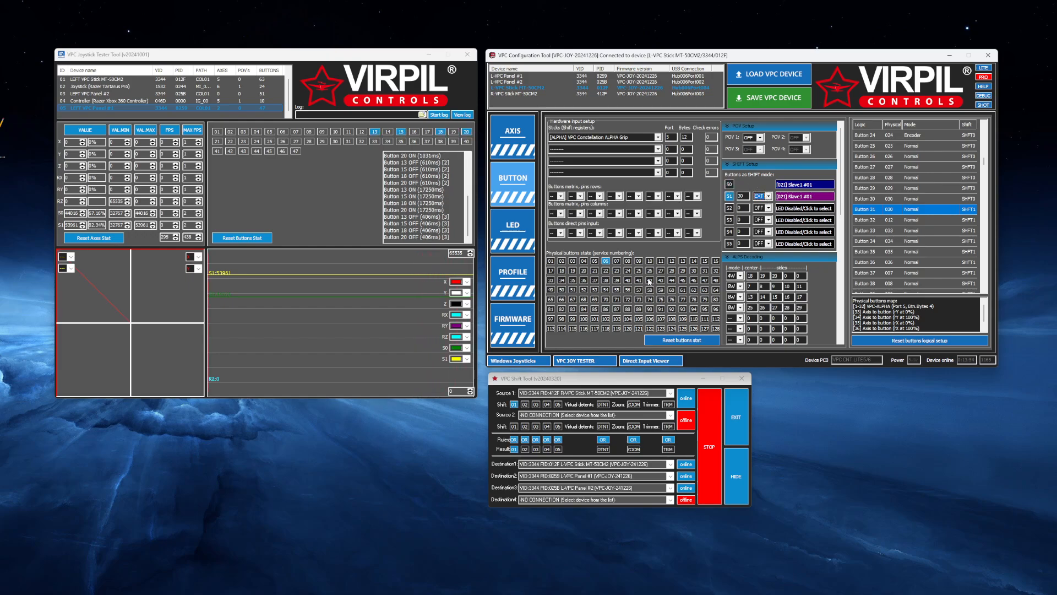
{"action": "left_click_drag", "start_coordinate": [637, 381], "coordinate": [632, 382]}
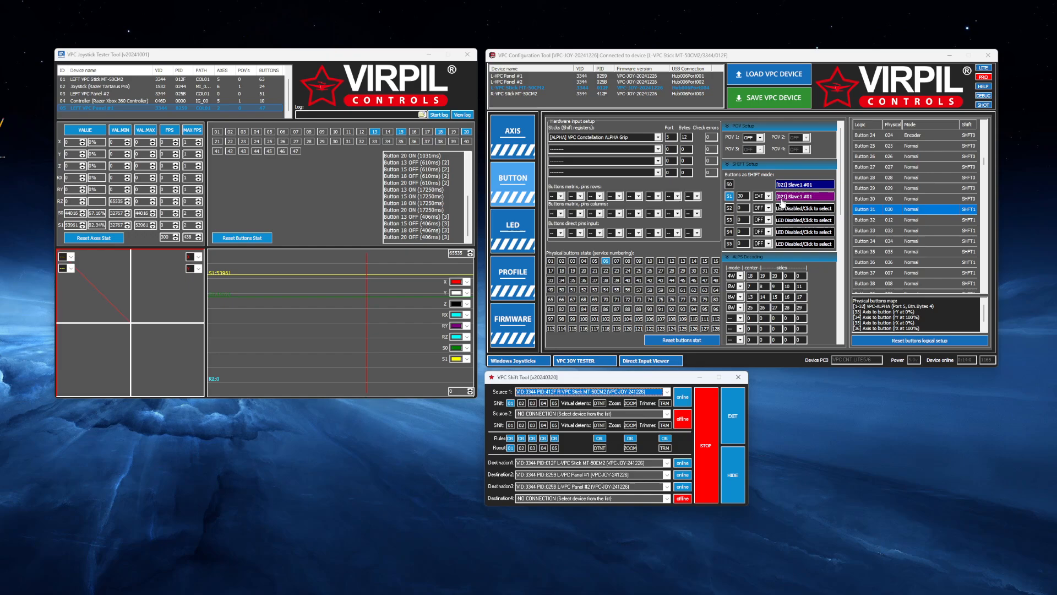
{"action": "left_click_drag", "start_coordinate": [634, 380], "coordinate": [630, 384]}
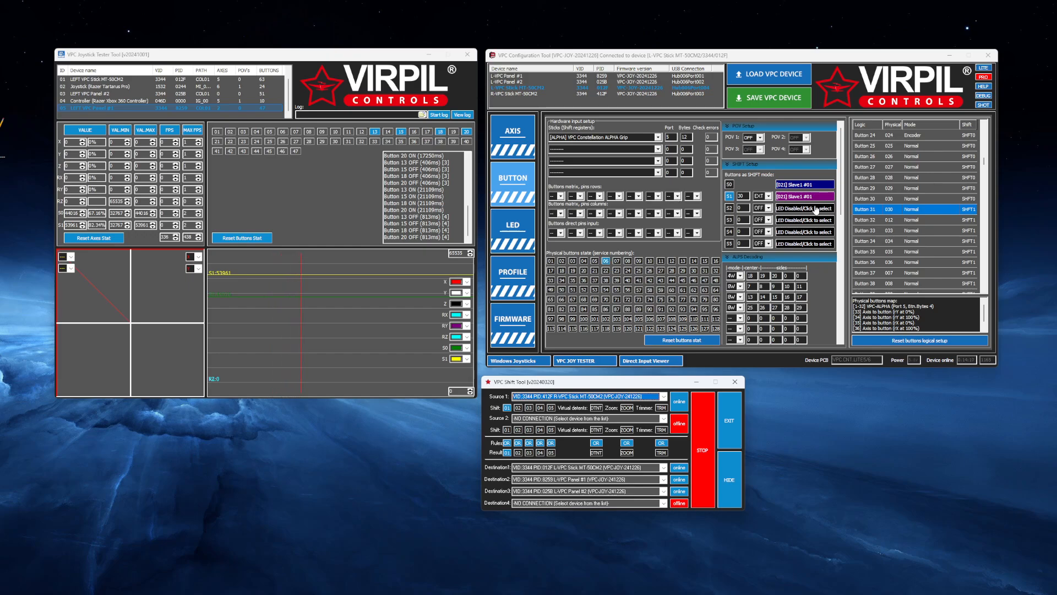
Examine the left stick's SHFT1 button assignments and the settings of logical Button 42
{"action": "left_click", "coordinate": [282, 213]}
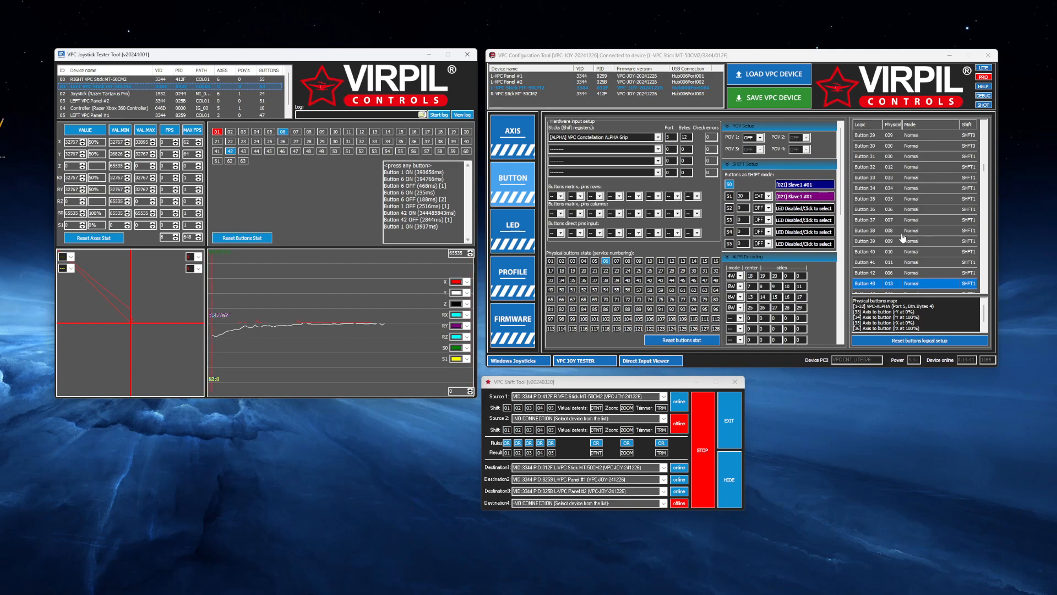
{"action": "left_click", "coordinate": [901, 213]}
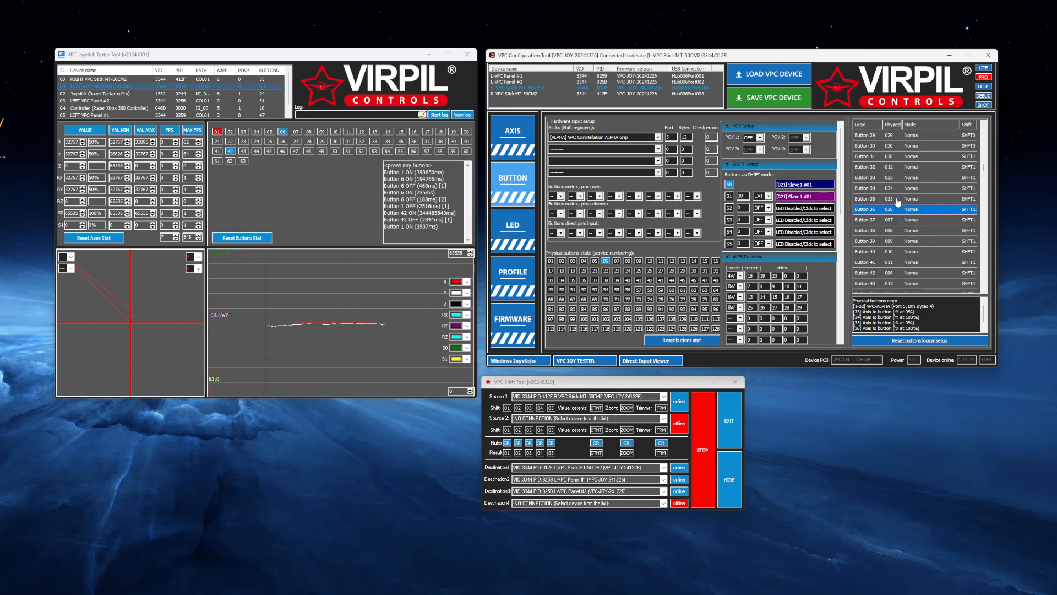
{"action": "left_click", "coordinate": [899, 273]}
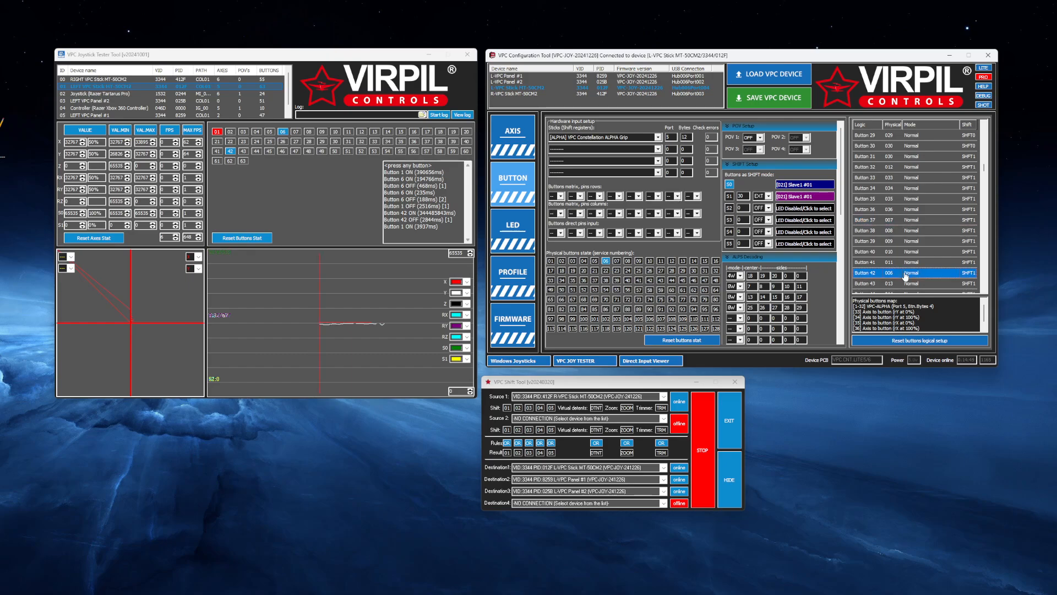
{"action": "double_click", "coordinate": [886, 274]}
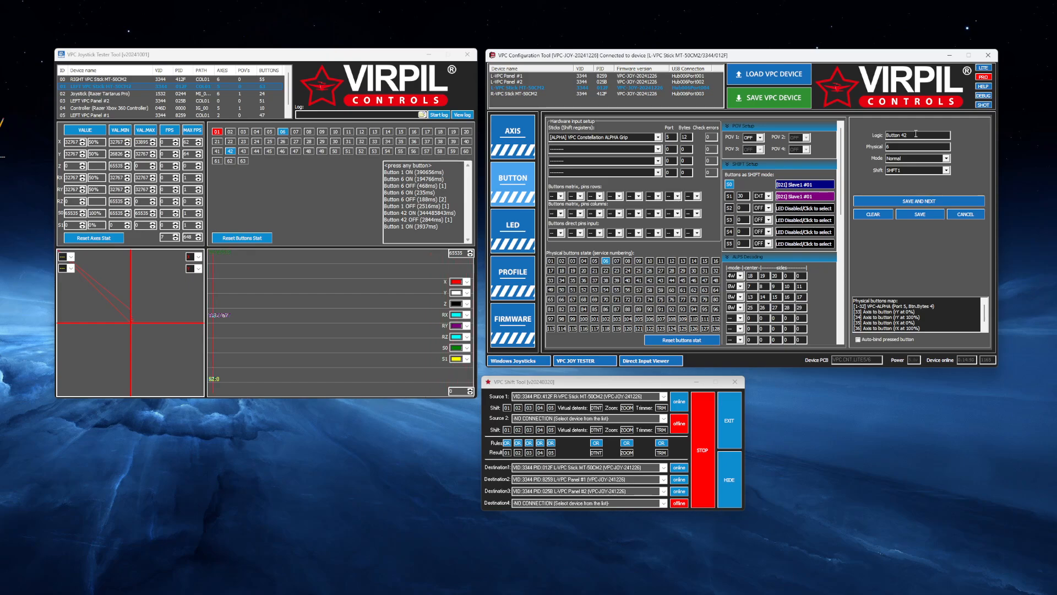
{"action": "left_click", "coordinate": [967, 217]}
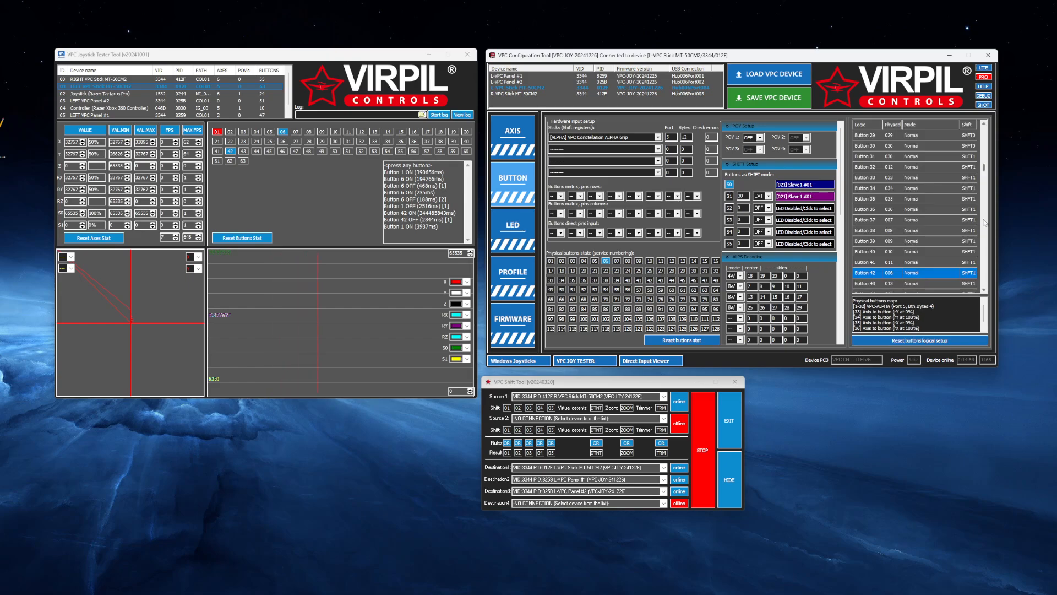
Connect to L-VPC Panel #1 and open its button settings to examine the SHIFT setup
{"action": "left_click", "coordinate": [667, 385]}
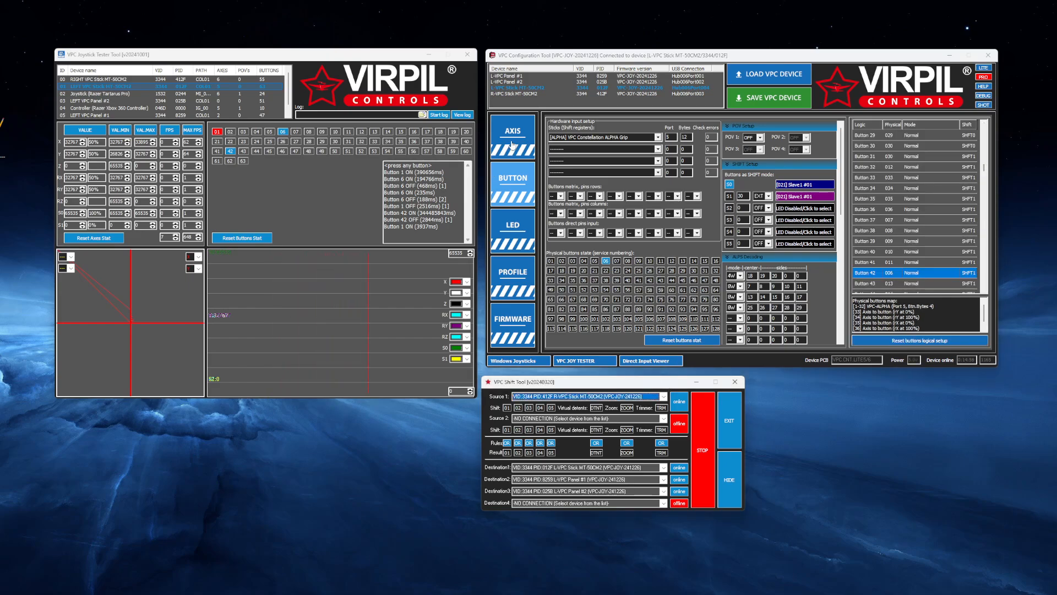
{"action": "left_click", "coordinate": [507, 76]}
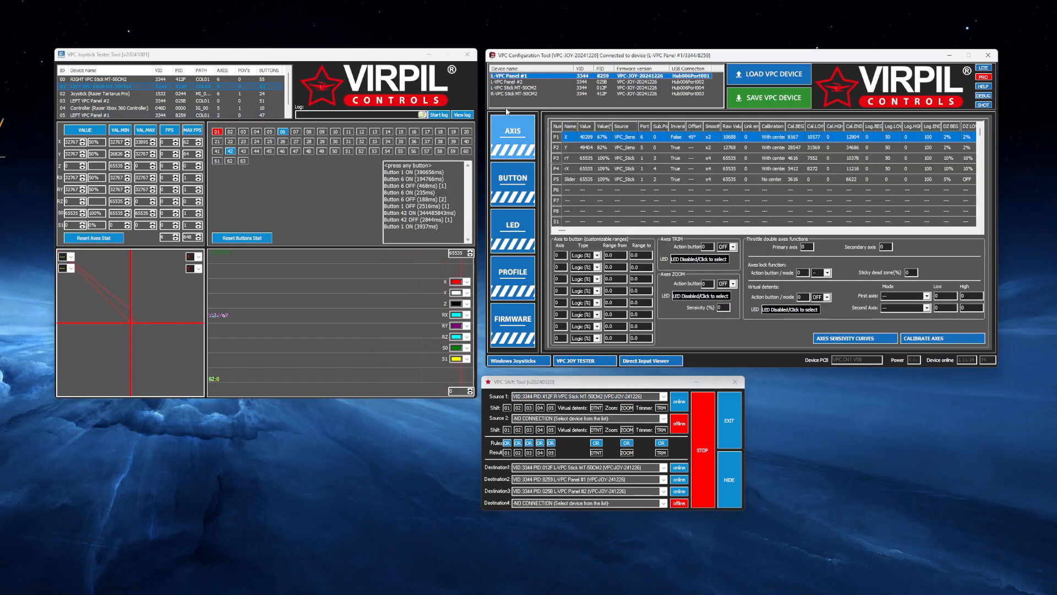
{"action": "left_click", "coordinate": [504, 185]}
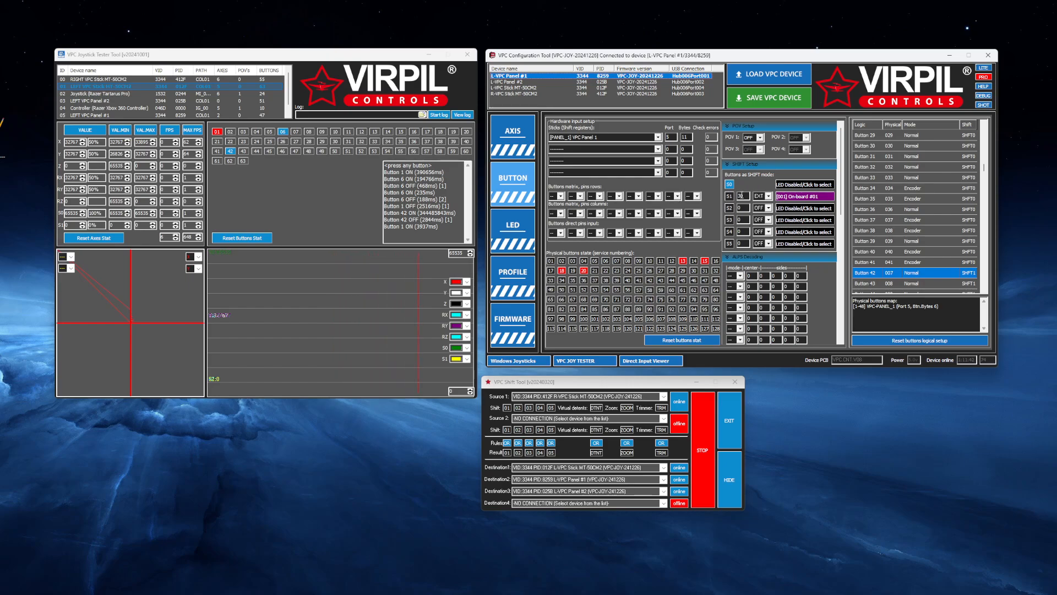
{"action": "left_click", "coordinate": [578, 386]}
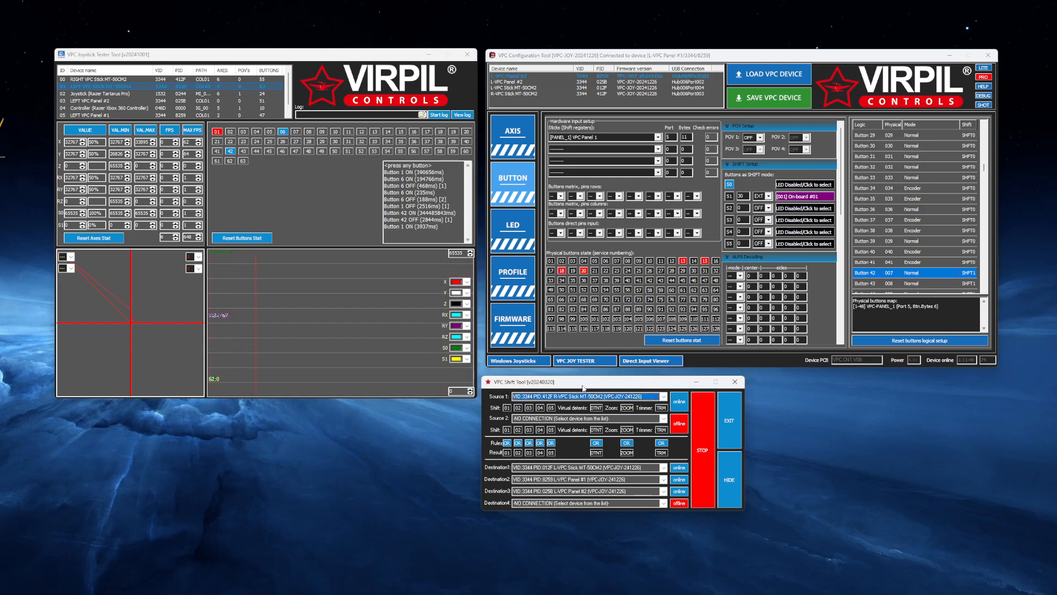
{"action": "left_click_drag", "start_coordinate": [583, 387], "coordinate": [586, 390]}
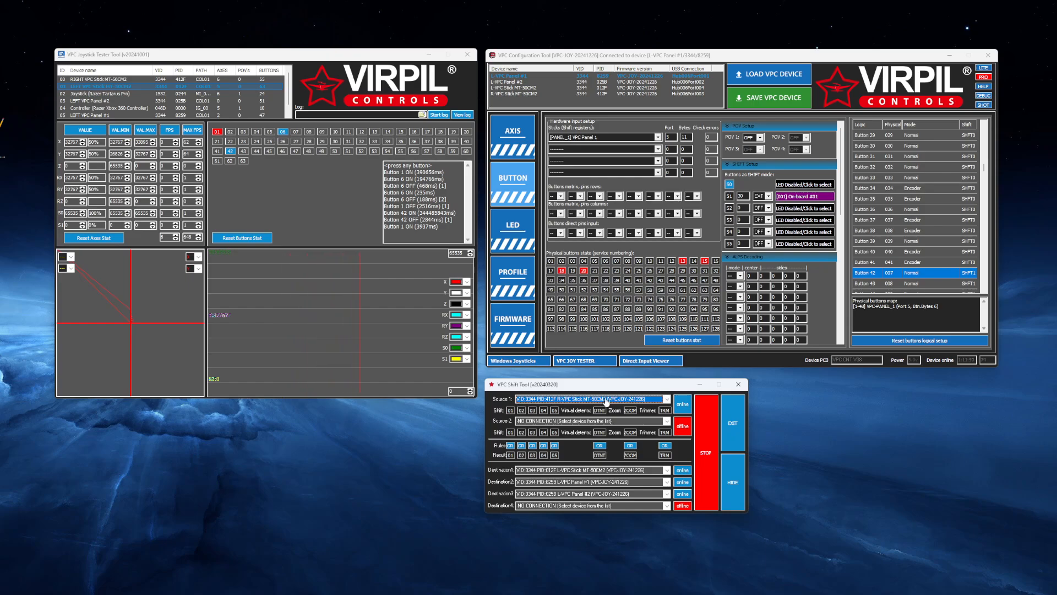
Connect to R-VPC Stick MT-50CM2 and open its button settings to examine the SHIFT setup
{"action": "left_click_drag", "start_coordinate": [621, 392], "coordinate": [619, 388]}
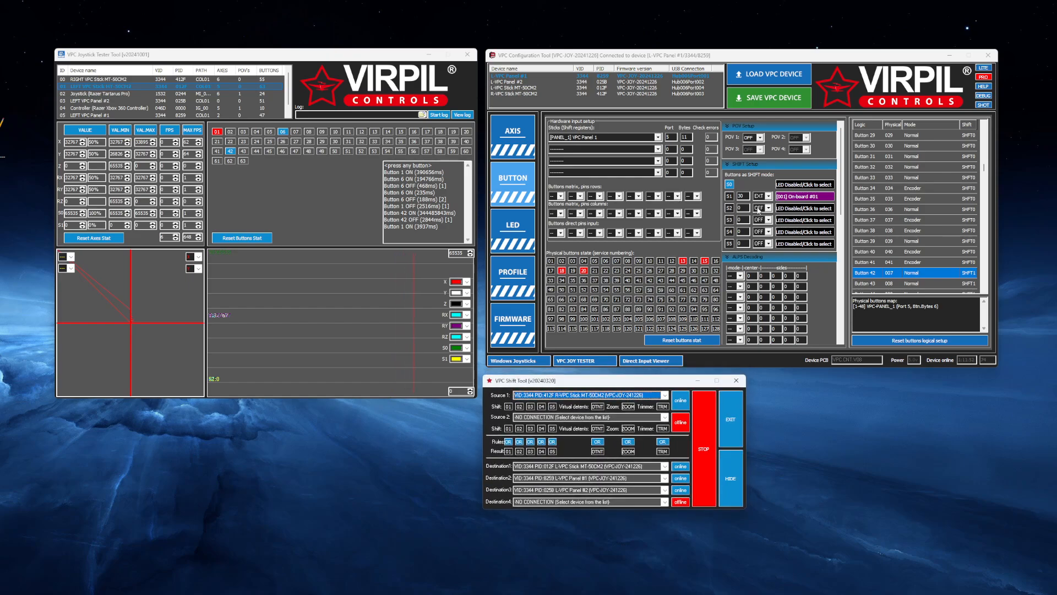
{"action": "left_click", "coordinate": [520, 94]}
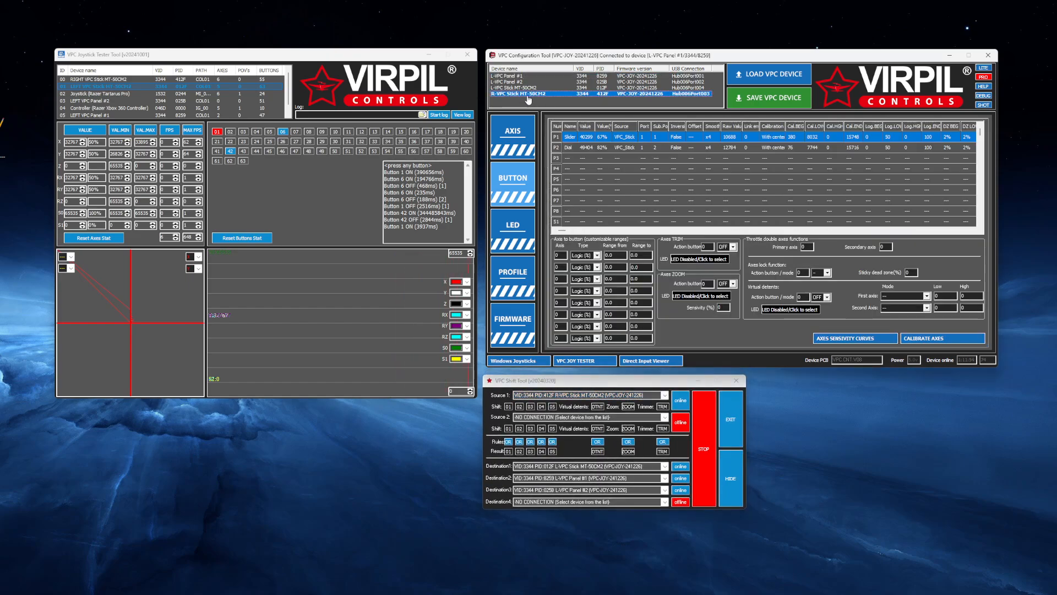
{"action": "left_click", "coordinate": [512, 189]}
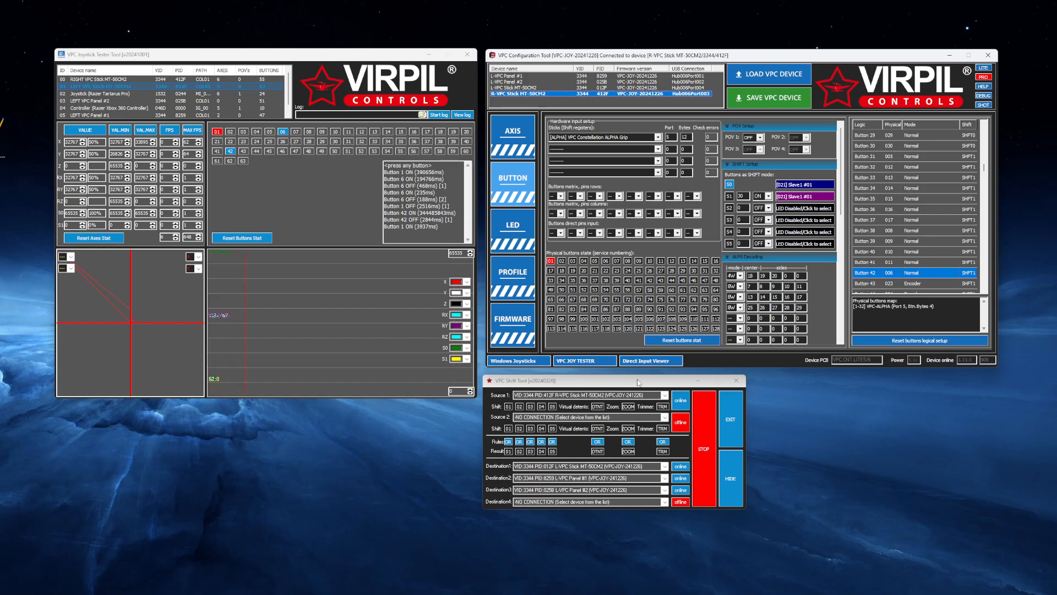
{"action": "left_click_drag", "start_coordinate": [639, 382], "coordinate": [615, 383]}
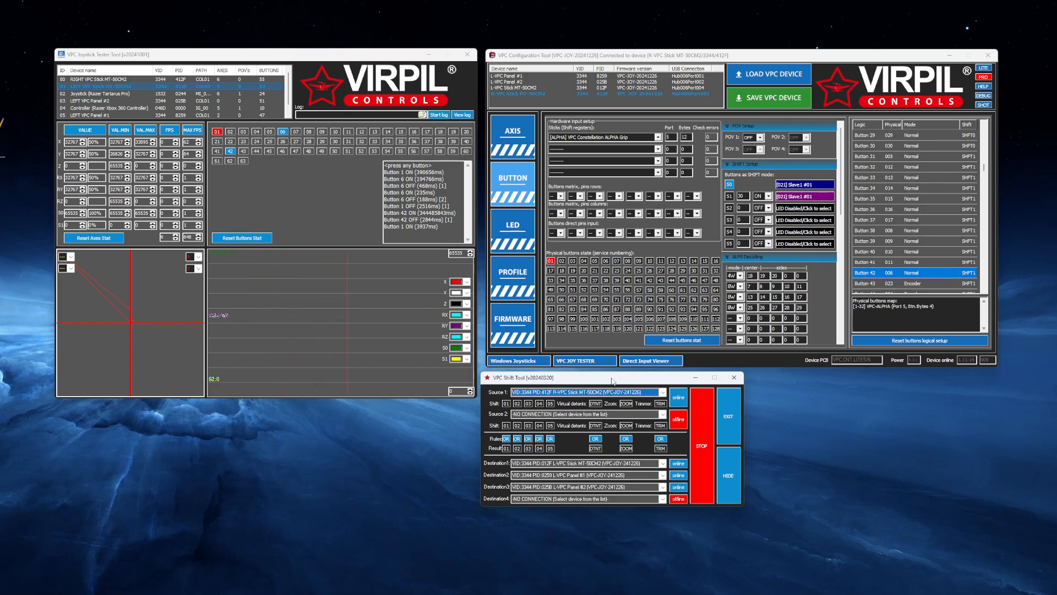
{"action": "left_click", "coordinate": [268, 60]}
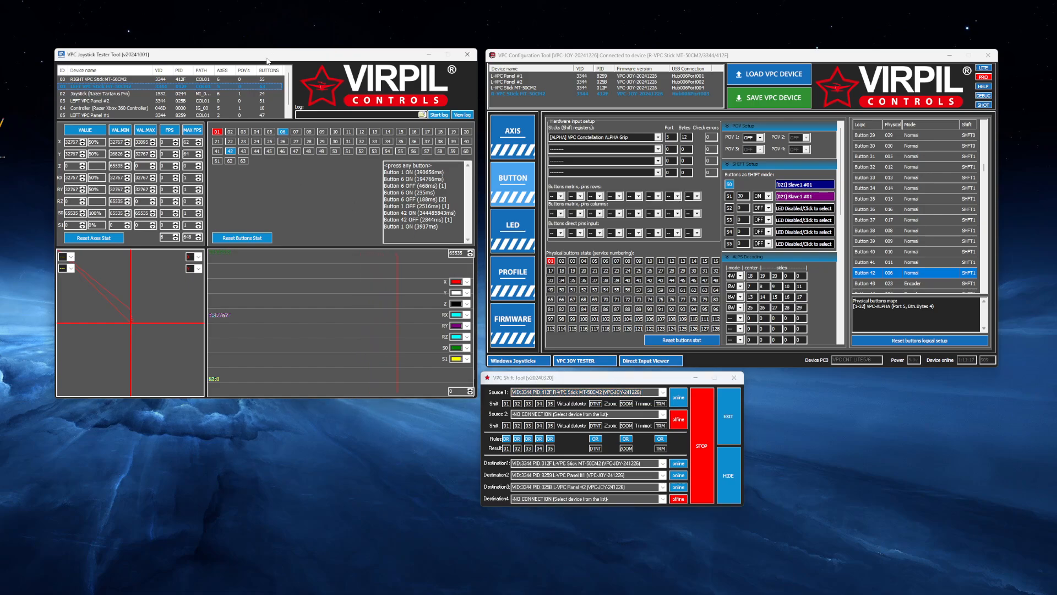
{"action": "mouse_move", "coordinate": [267, 60]}
{"action": "left_mouse_down"}
{"action": "mouse_move", "coordinate": [258, 65]}
{"action": "mouse_move", "coordinate": [268, 62]}
{"action": "left_mouse_up"}
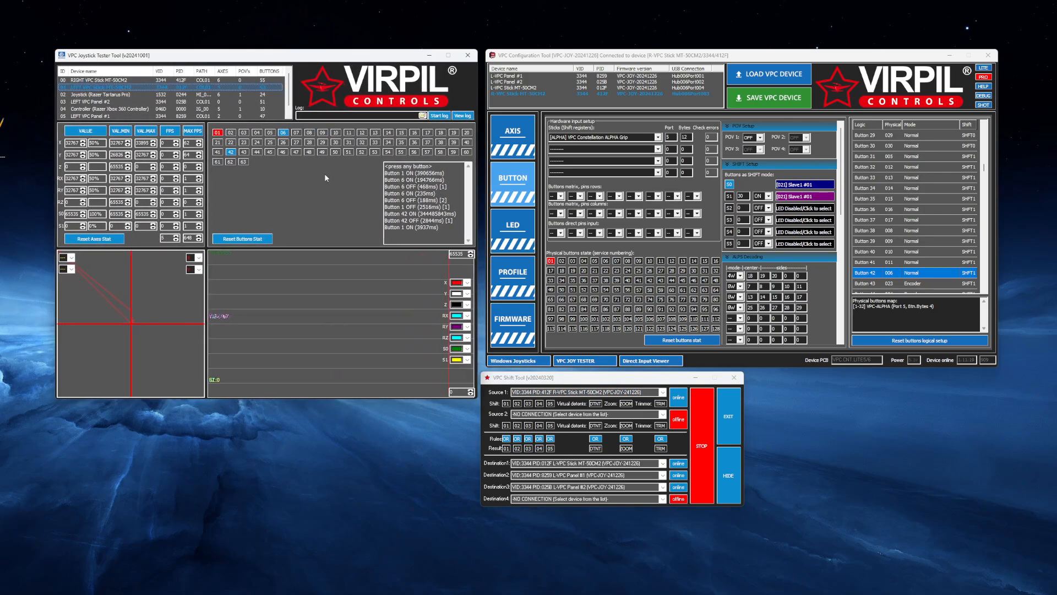